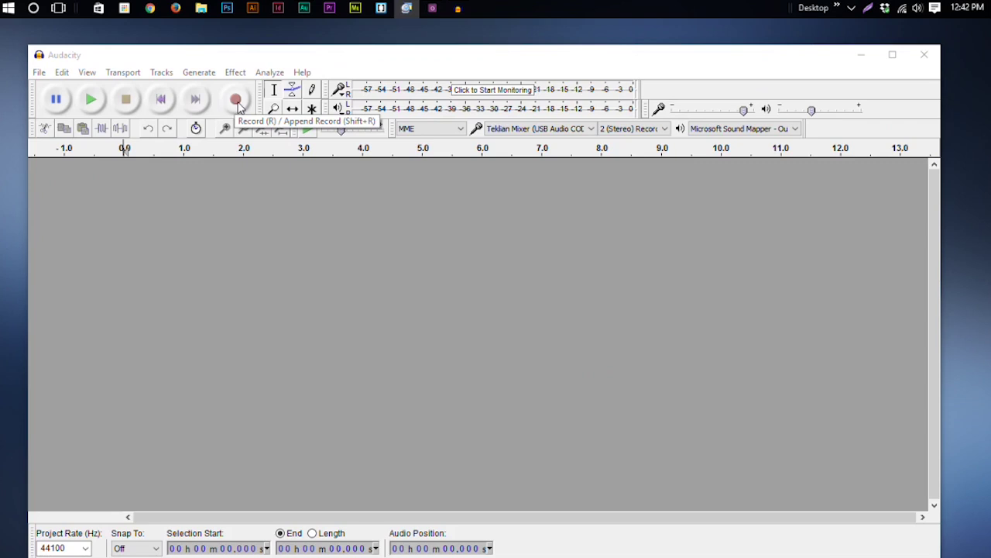
# Step: Record a voice clip of about 14 seconds on a new stereo track
pyautogui.click(236, 101)
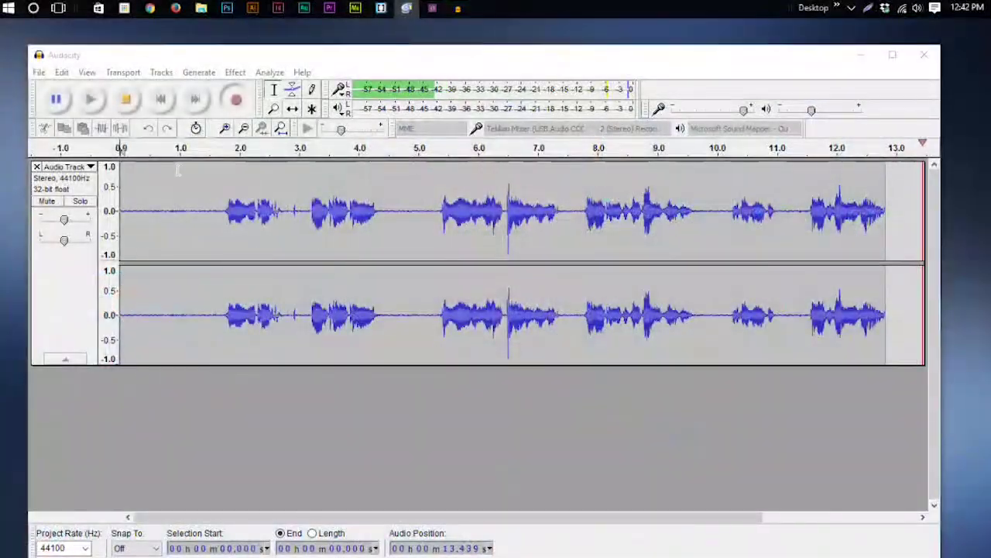
pyautogui.press('space')
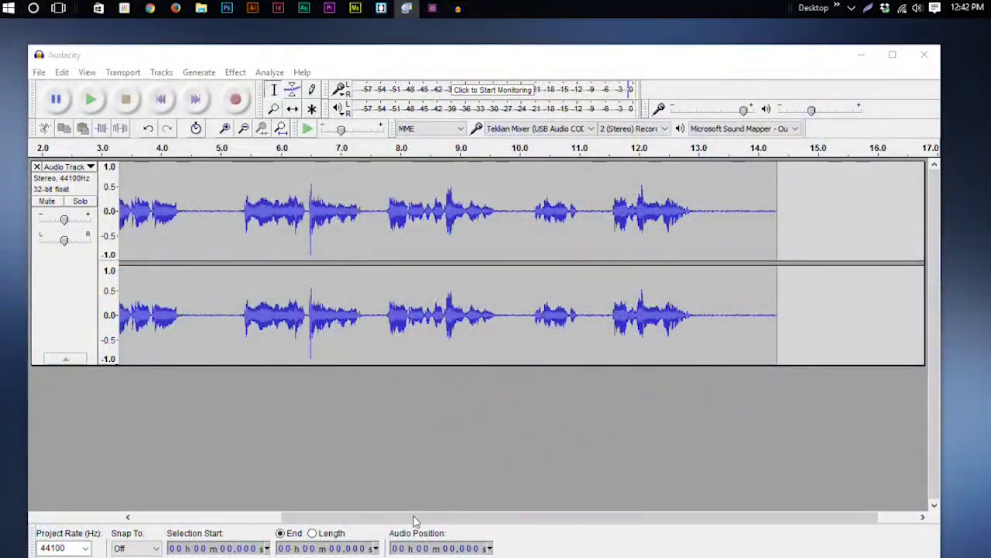
pyautogui.moveTo(377, 522); pyautogui.dragTo(162, 516)
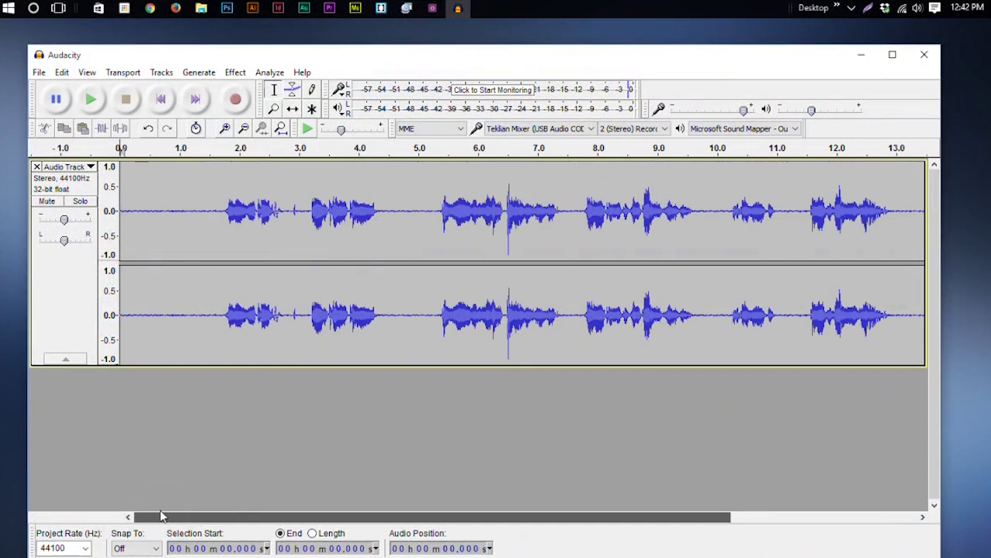
# Step: Play the recording from about 0.93 s to listen to the voice and background noise
pyautogui.click(176, 212)
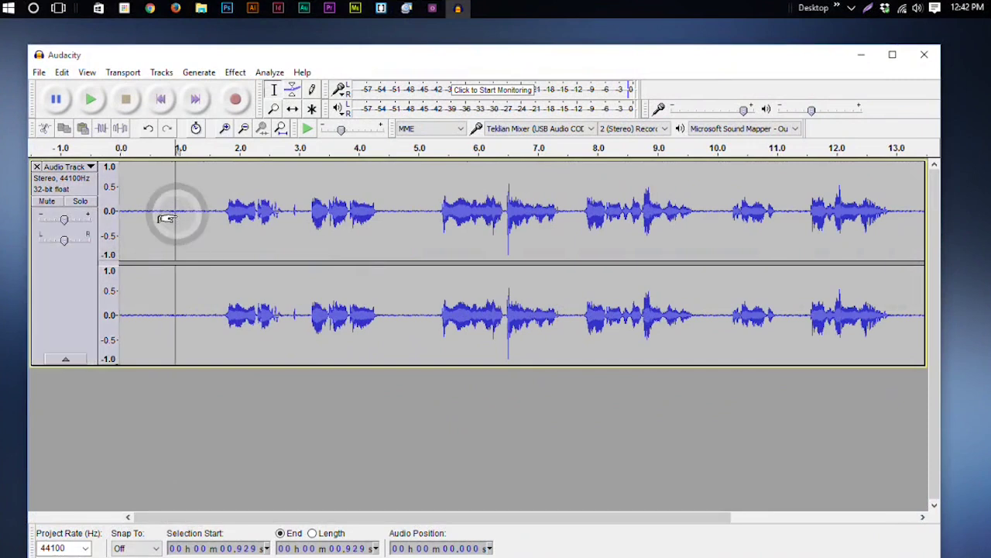
pyautogui.press('space')
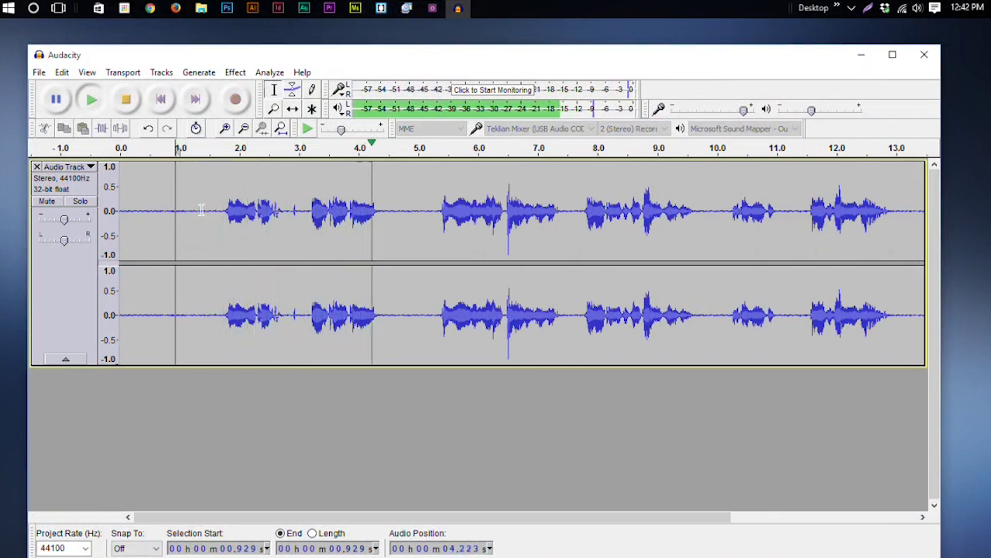
pyautogui.press('space')
# Step: Capture a Noise Reduction profile from the speech-free stretch between about 0.6 s and 1.37 s after listening to it
pyautogui.moveTo(157, 217); pyautogui.dragTo(199, 225)
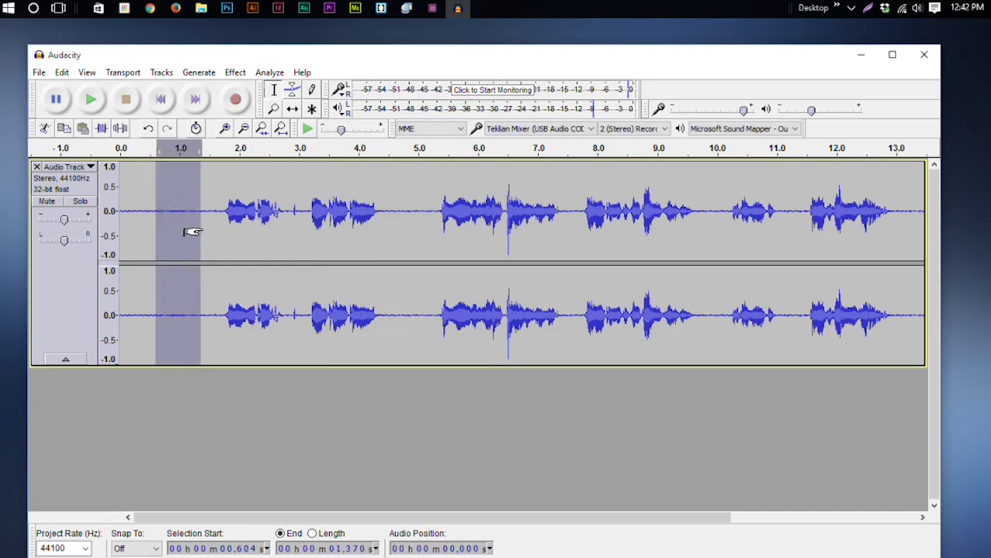
pyautogui.press('space')
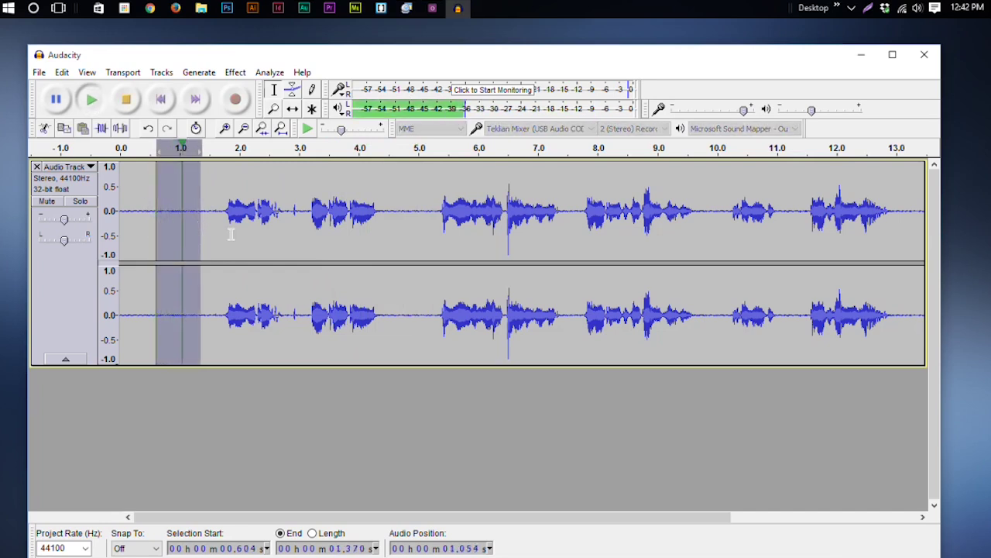
pyautogui.press('space')
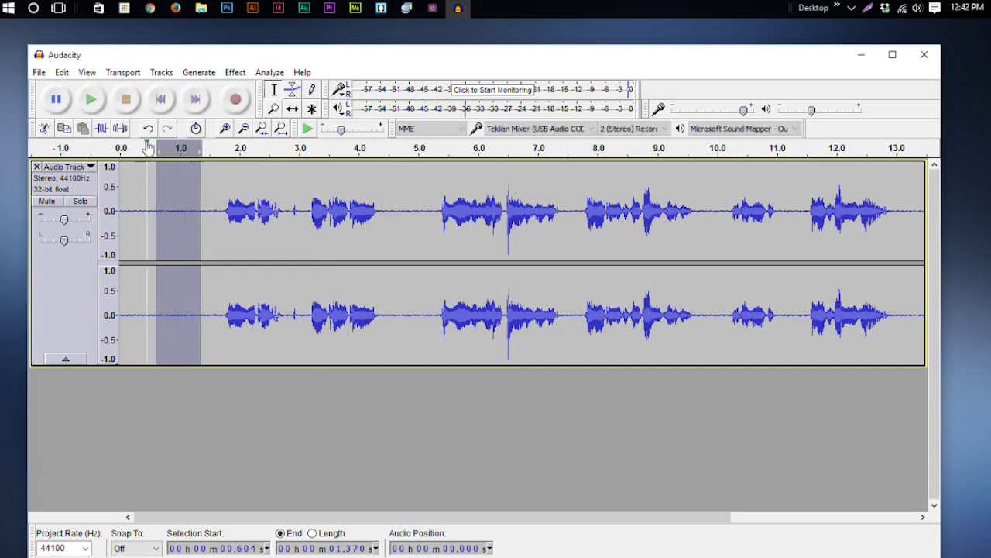
pyautogui.click(235, 73)
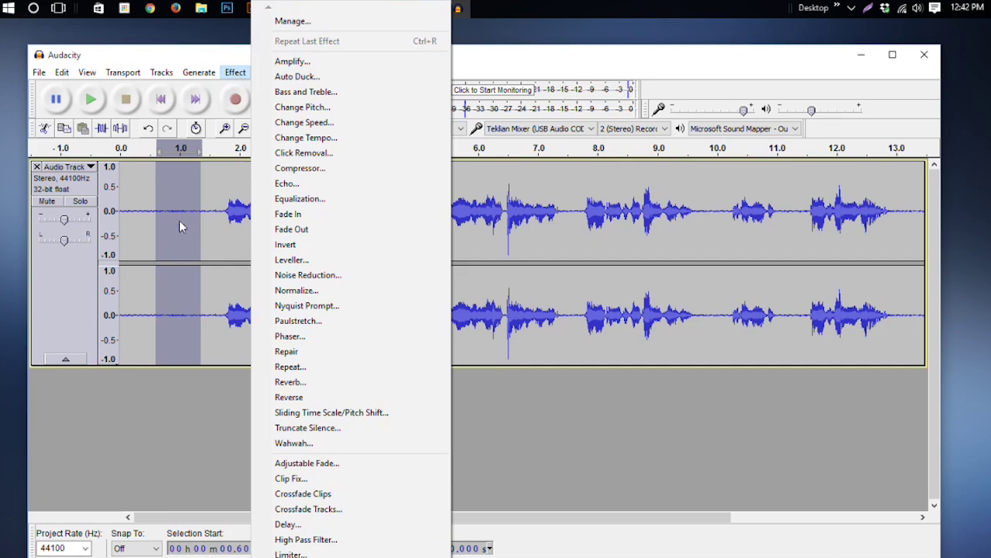
pyautogui.click(314, 276)
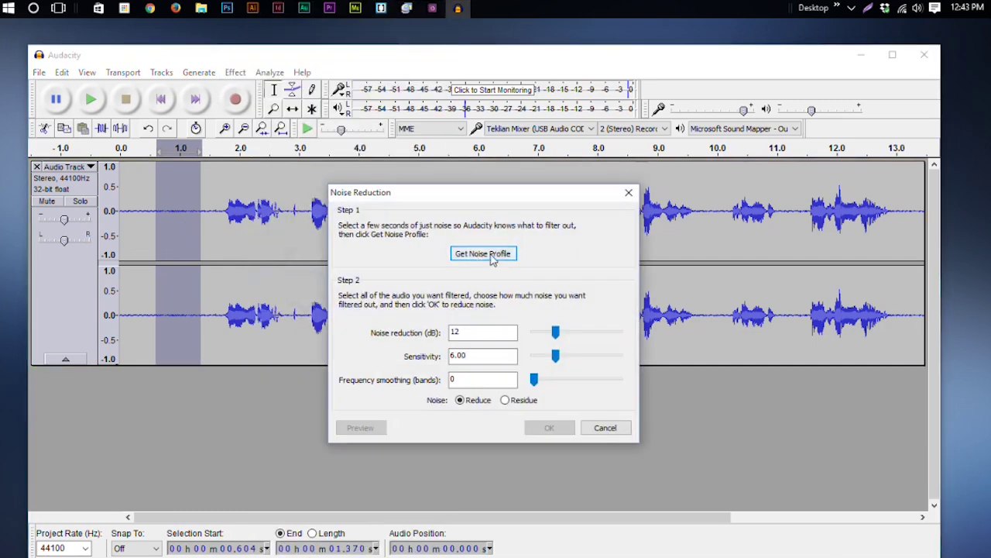
pyautogui.click(485, 254)
# Step: Apply Noise Reduction to the entire recording using the captured noise profile
pyautogui.click(235, 223)
pyautogui.hotkey('ctrl', 'a')
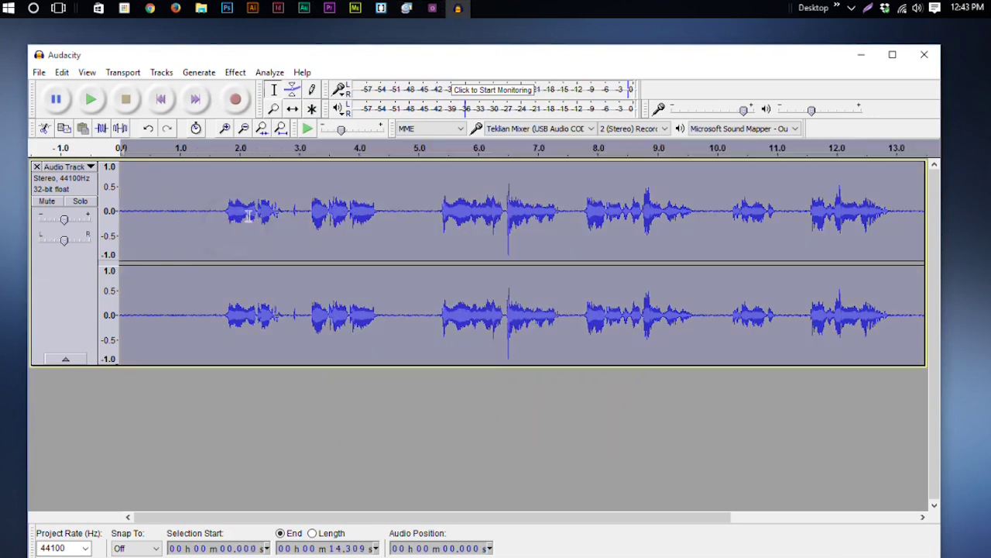
pyautogui.click(235, 73)
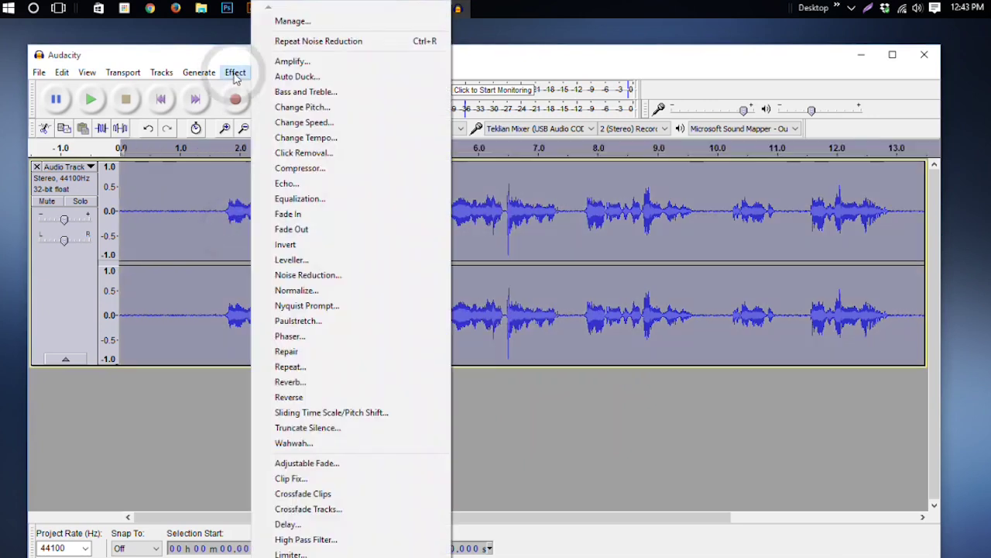
pyautogui.click(302, 279)
pyautogui.click(567, 427)
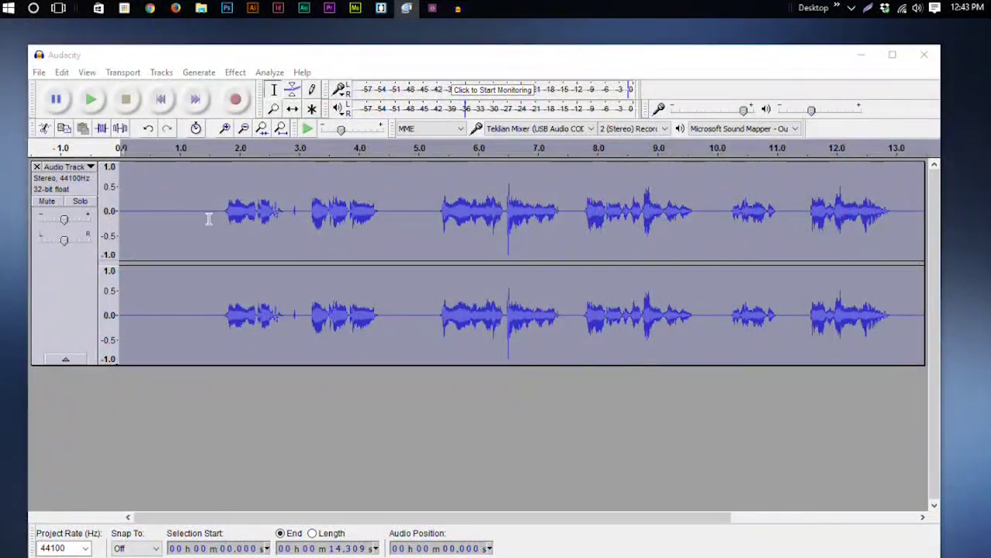
# Step: Trim the silence by deleting the first 1.5 s, the tail from about 11.5 s, and another 0.17 s before the first word
pyautogui.moveTo(209, 219); pyautogui.dragTo(120, 218)
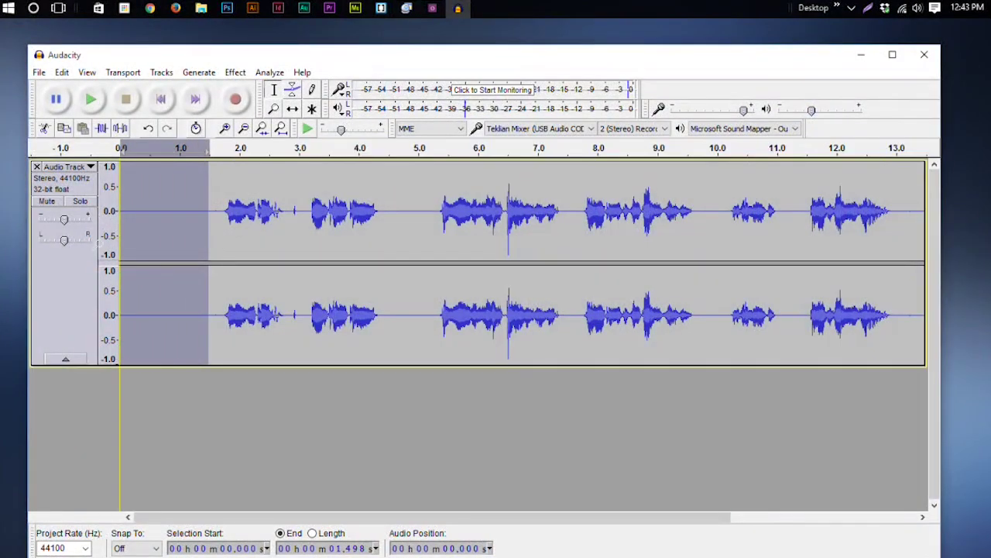
pyautogui.press('Delete')
pyautogui.moveTo(901, 219); pyautogui.dragTo(806, 239)
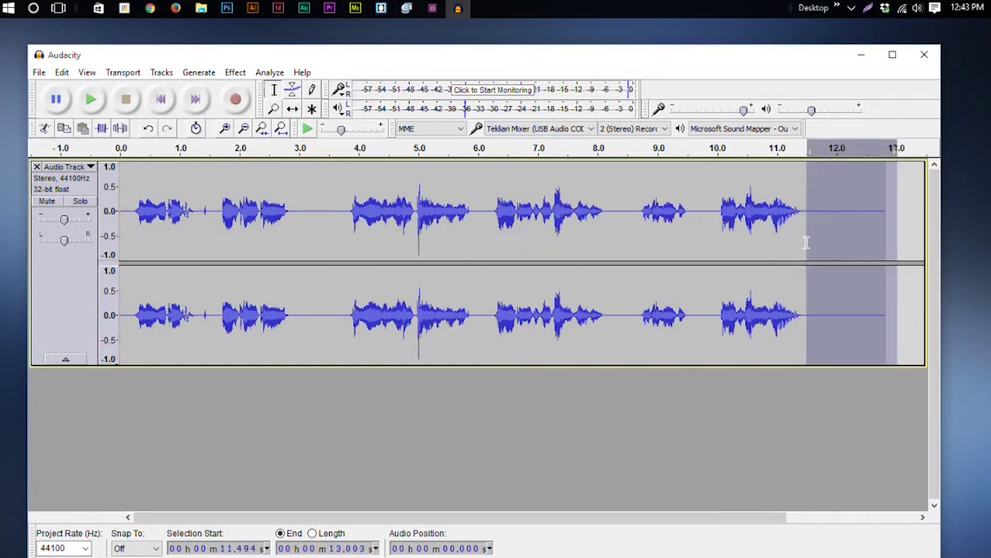
pyautogui.press('Delete')
pyautogui.click(129, 215)
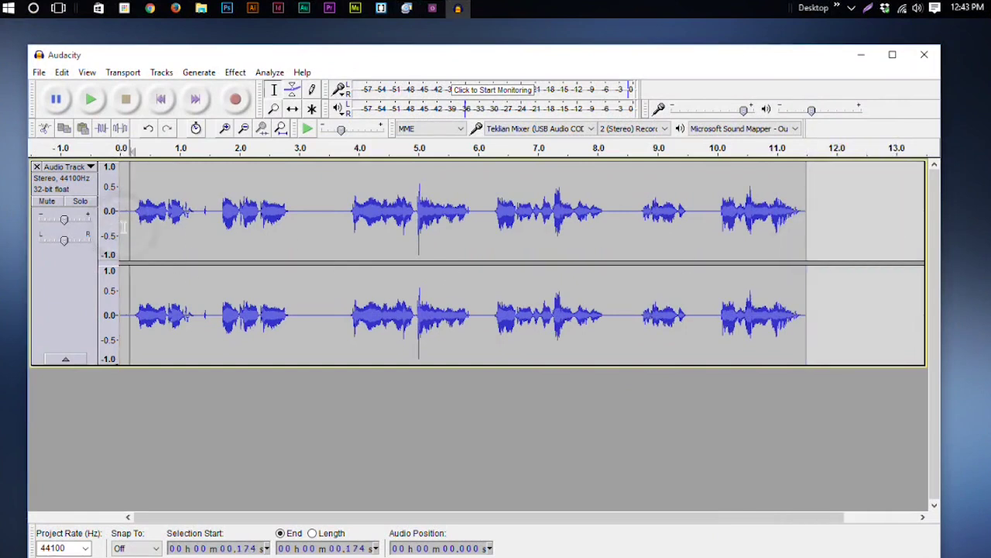
pyautogui.moveTo(130, 223); pyautogui.dragTo(116, 223)
pyautogui.press('Delete')
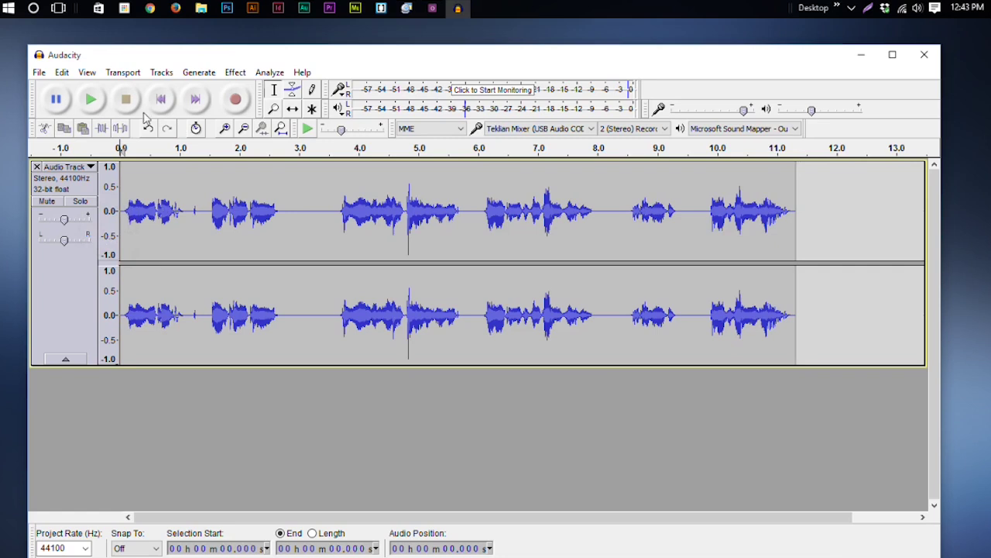
# Step: Listen to the opening and replace the small noise between about 1.18 s and 1.35 s with generated silence
pyautogui.click(92, 107)
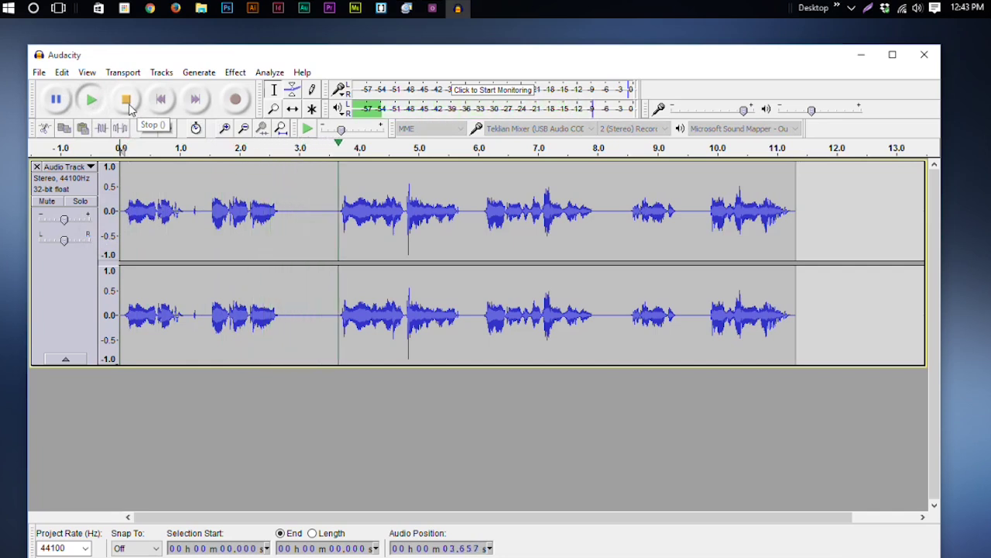
pyautogui.click(129, 103)
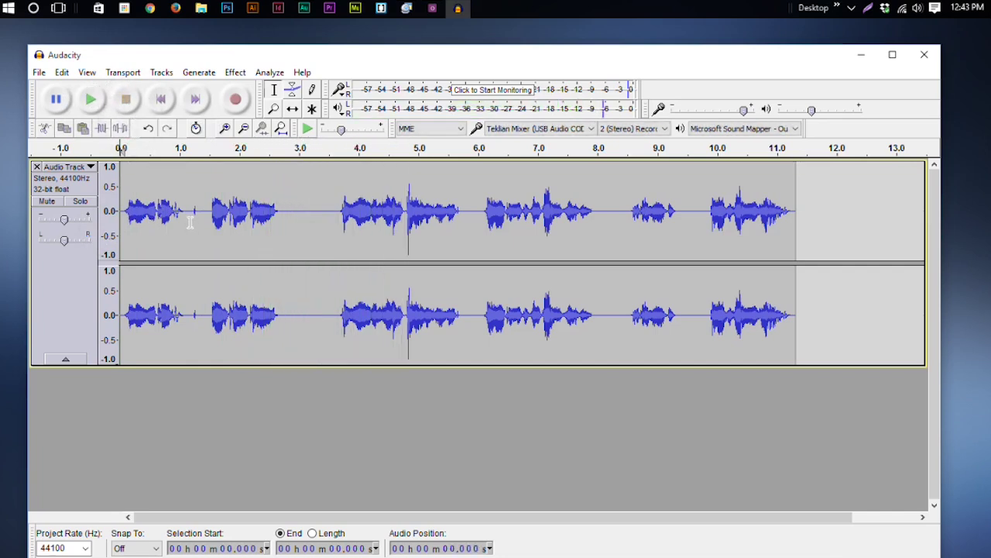
pyautogui.moveTo(192, 227); pyautogui.dragTo(200, 231)
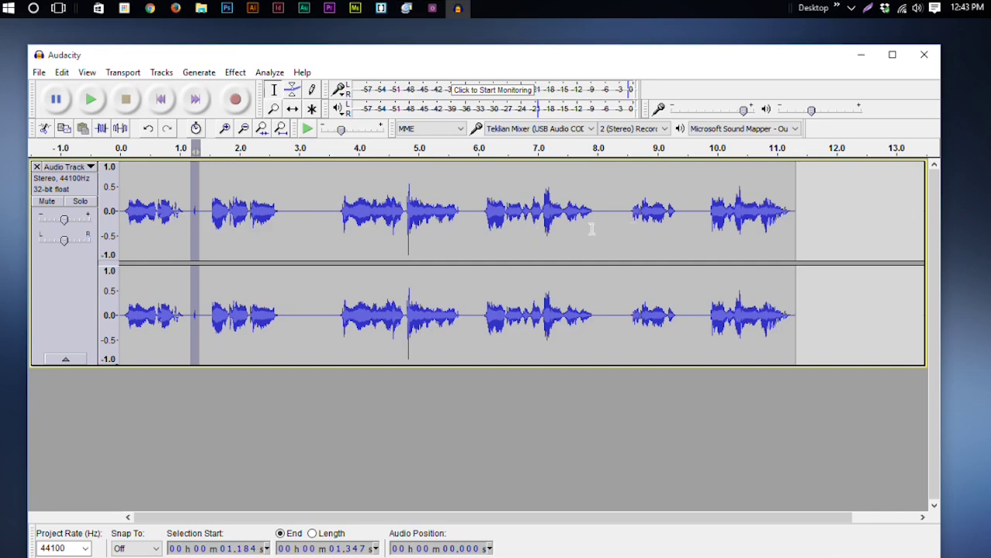
pyautogui.click(199, 72)
pyautogui.click(197, 72)
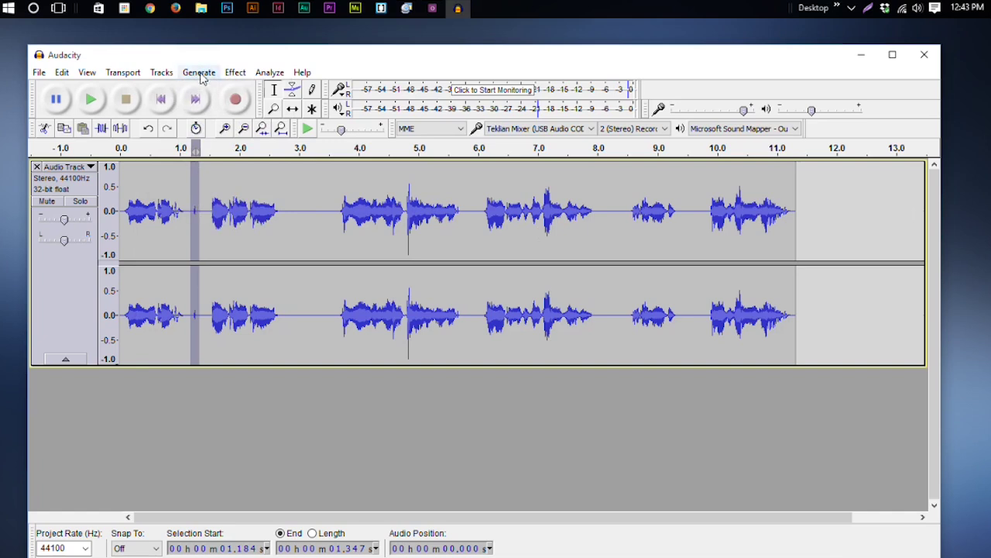
pyautogui.click(199, 72)
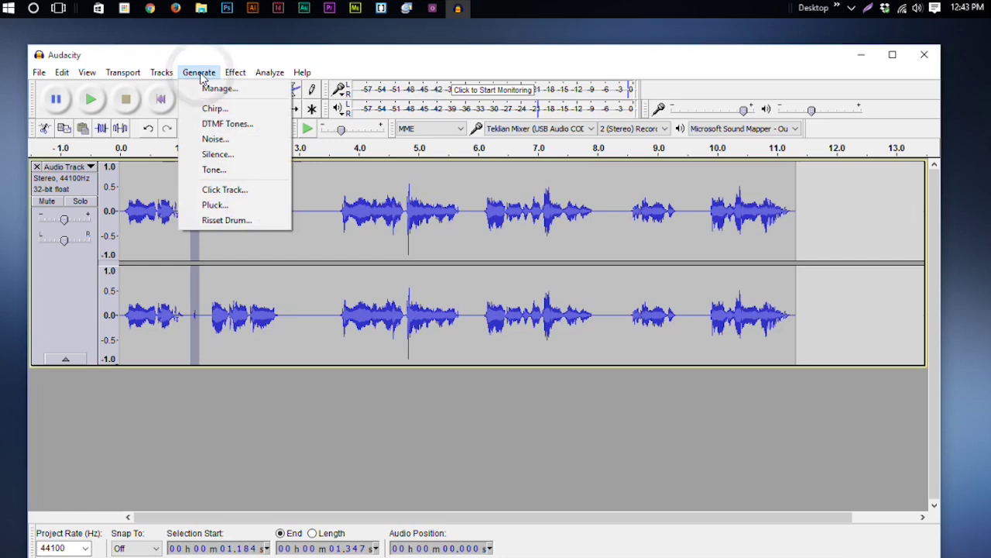
pyautogui.click(222, 155)
pyautogui.click(526, 355)
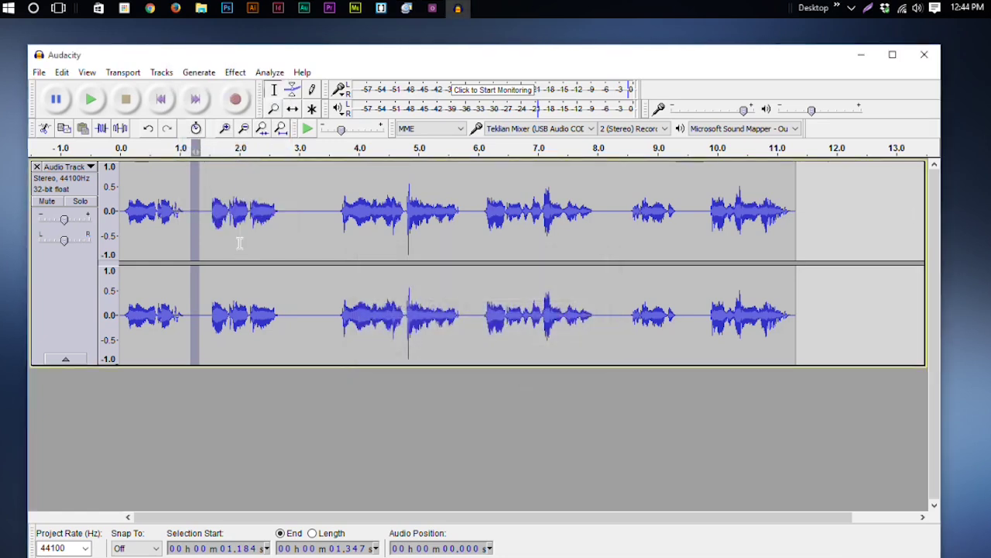
# Step: Play the recording from the start to check the silenced section
pyautogui.click(161, 99)
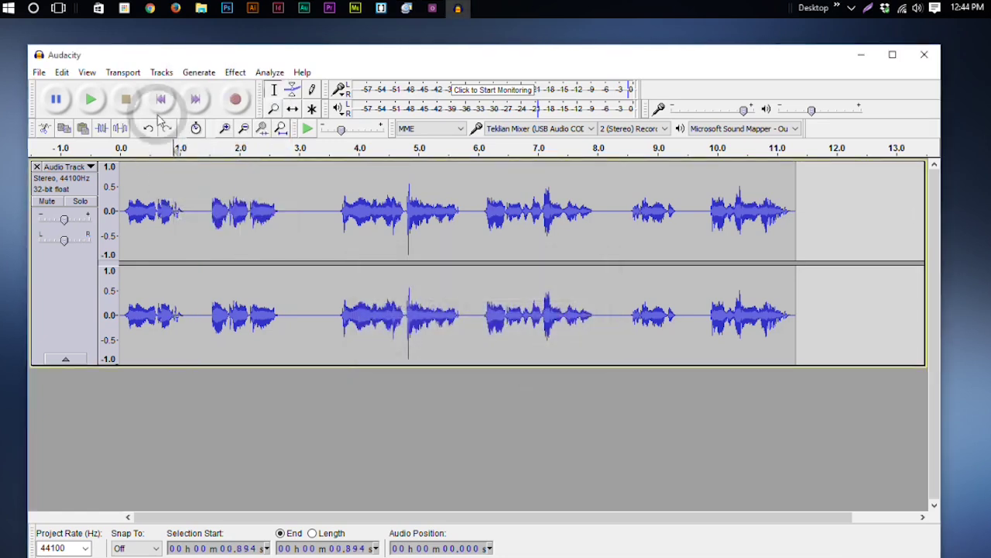
pyautogui.click(91, 99)
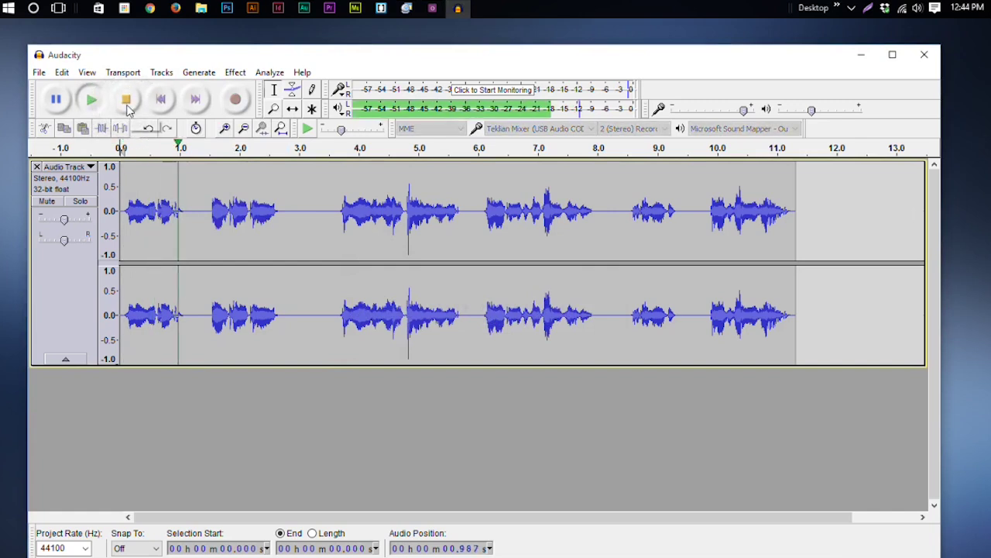
pyautogui.click(126, 101)
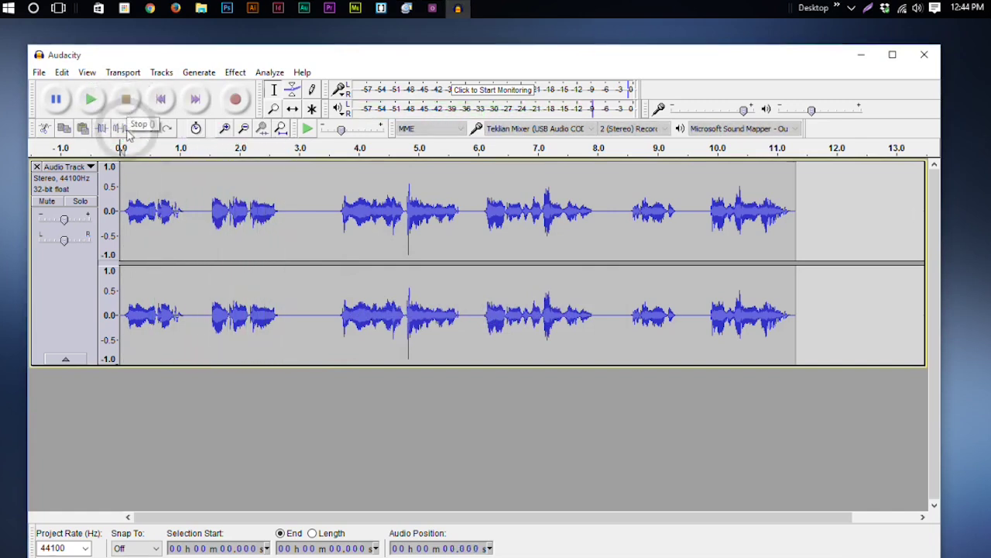
# Step: Normalize the whole track to a maximum amplitude of -1.0 dB with DC offset removal enabled
pyautogui.doubleClick(155, 211)
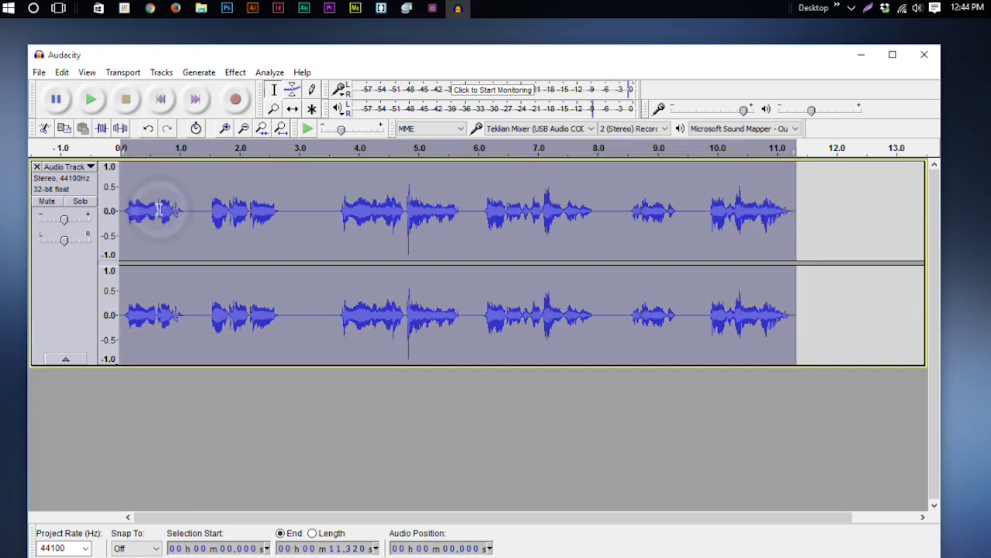
pyautogui.click(234, 72)
pyautogui.click(276, 349)
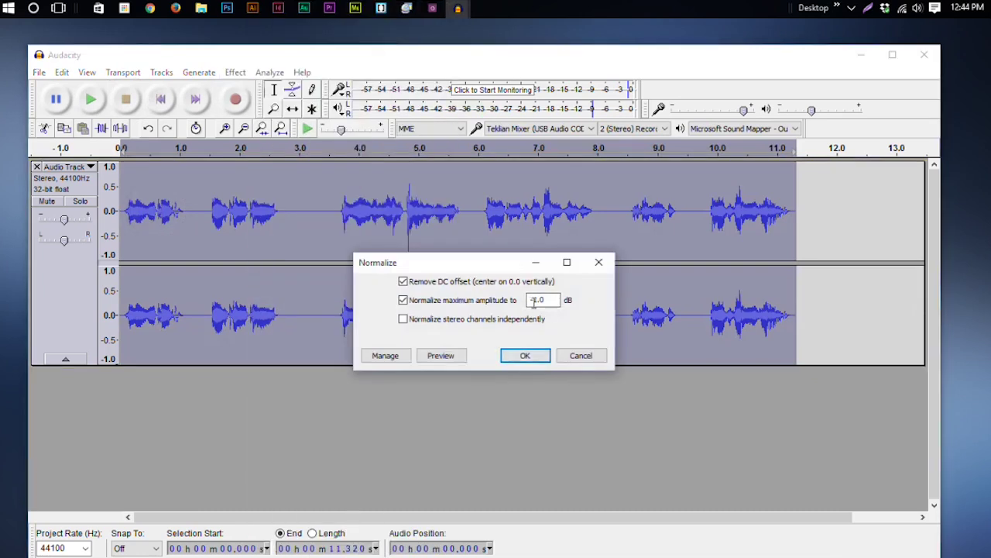
pyautogui.click(525, 356)
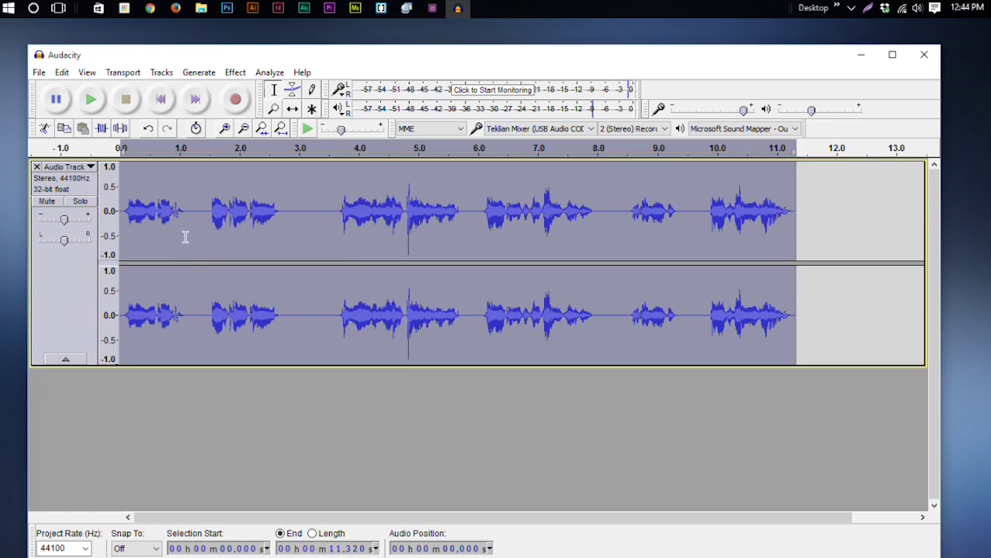
# Step: Reduce the height of the voice track and duplicate the track
pyautogui.click(126, 342)
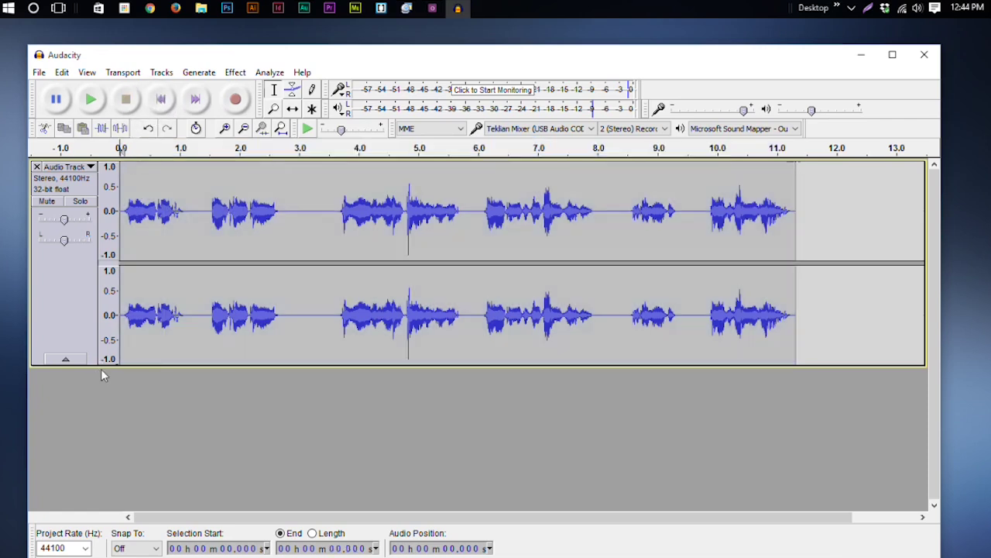
pyautogui.moveTo(137, 370); pyautogui.dragTo(152, 309)
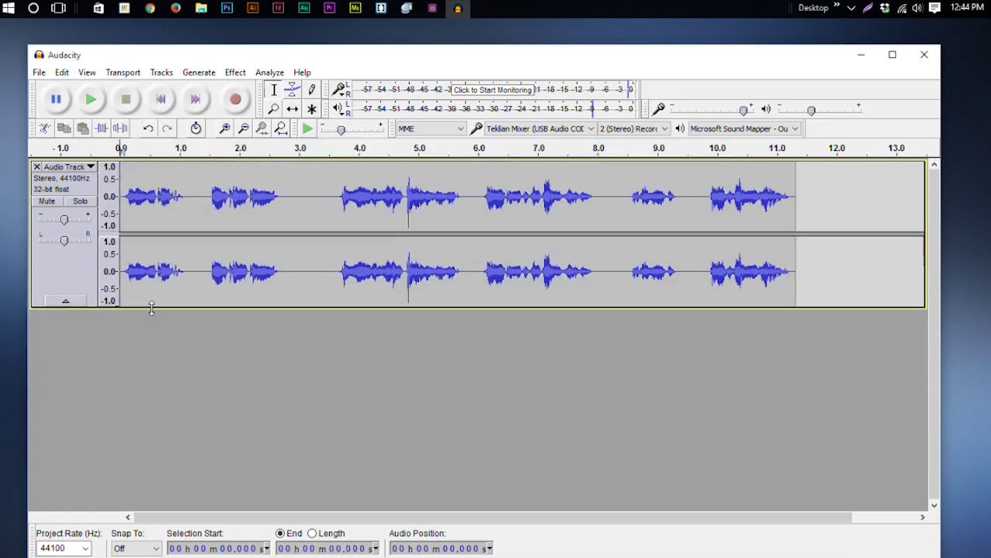
pyautogui.click(63, 73)
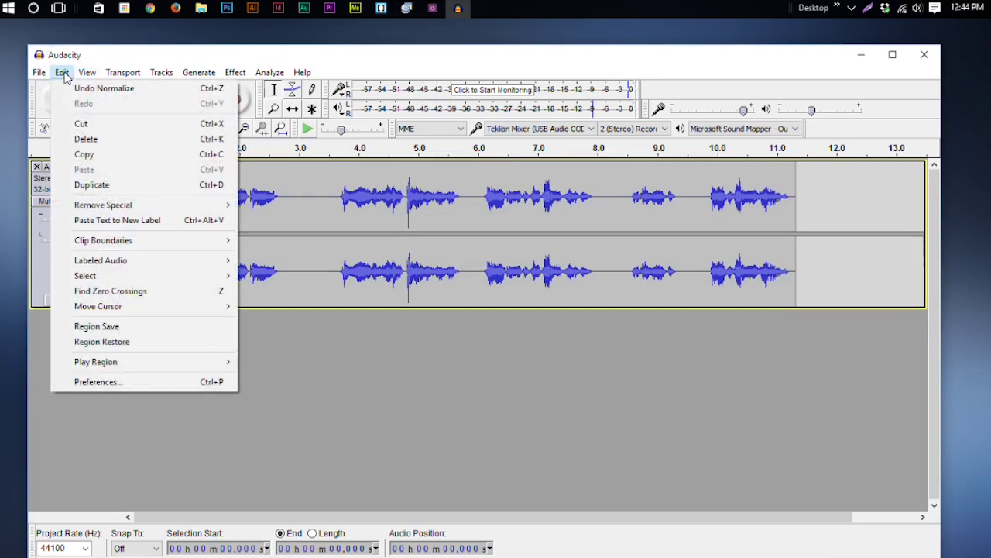
pyautogui.click(100, 186)
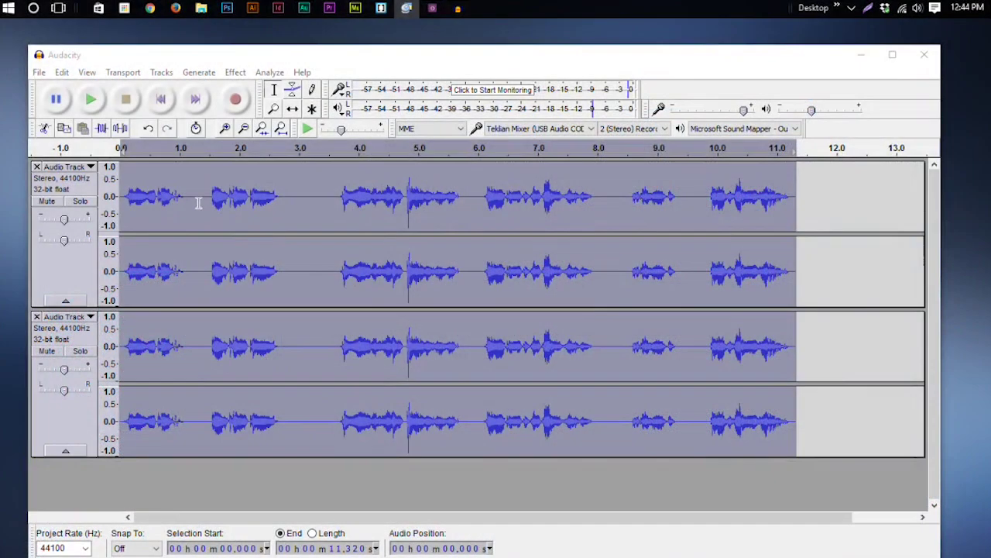
# Step: Select the whole upper voice track and lower its pitch with Change Pitch by -20 percent
pyautogui.click(199, 205)
pyautogui.doubleClick(188, 208)
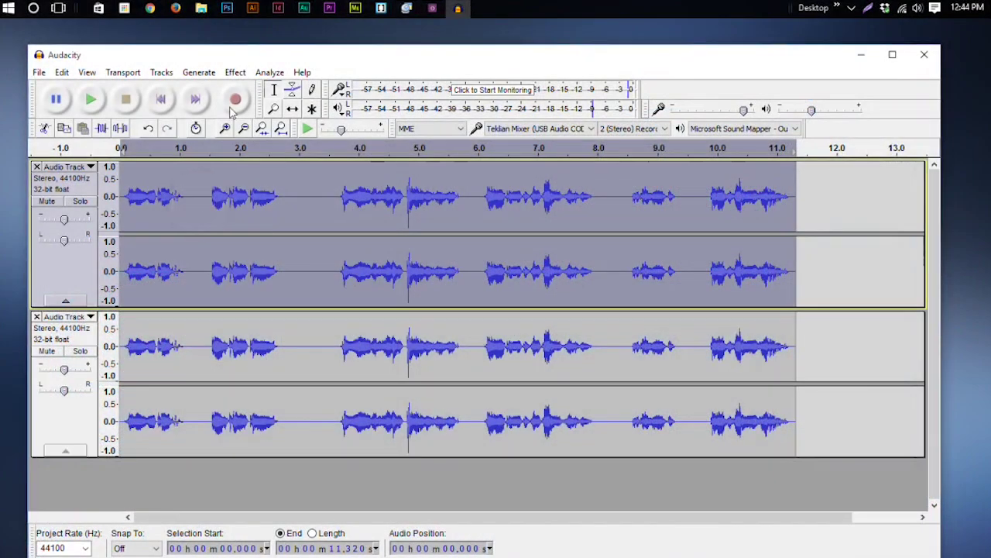
pyautogui.click(236, 73)
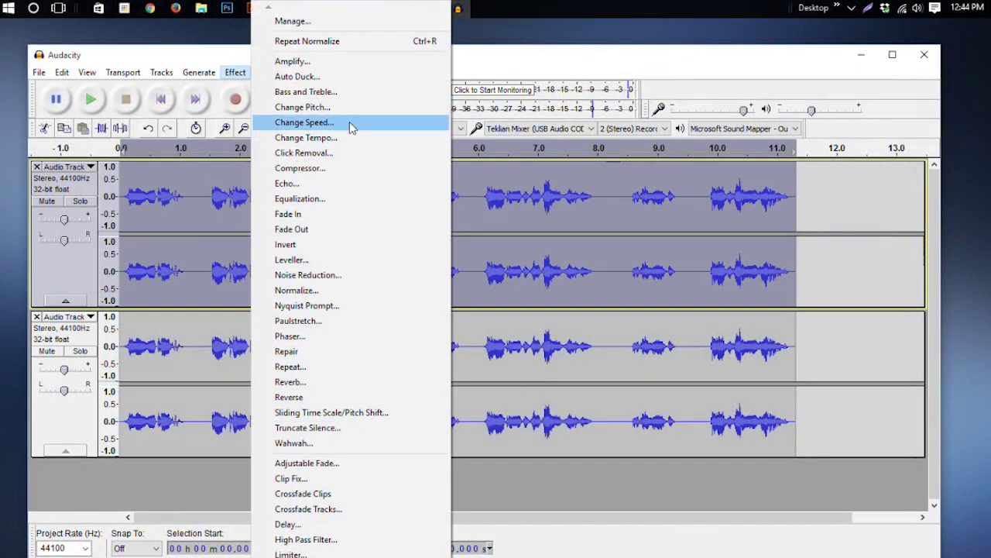
pyautogui.click(319, 106)
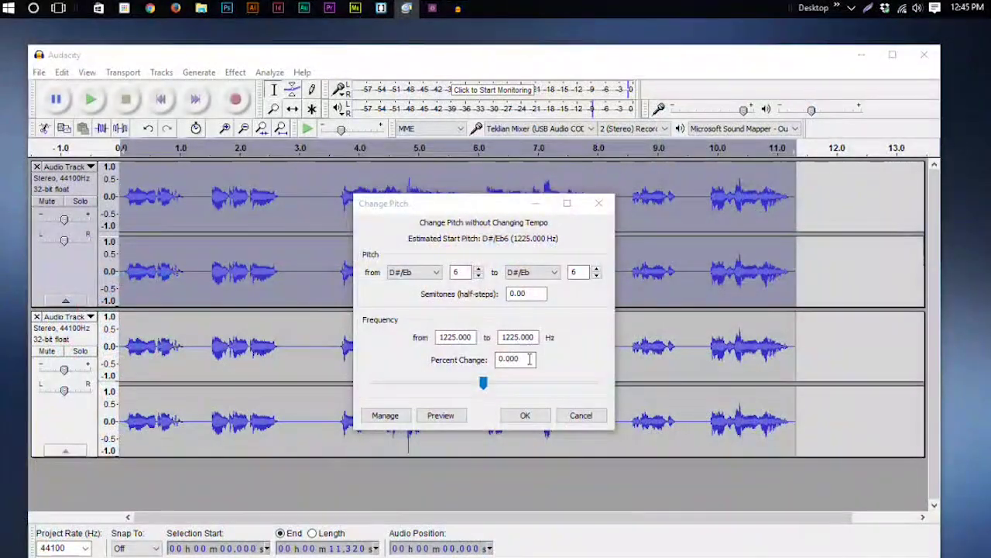
pyautogui.press('Return')
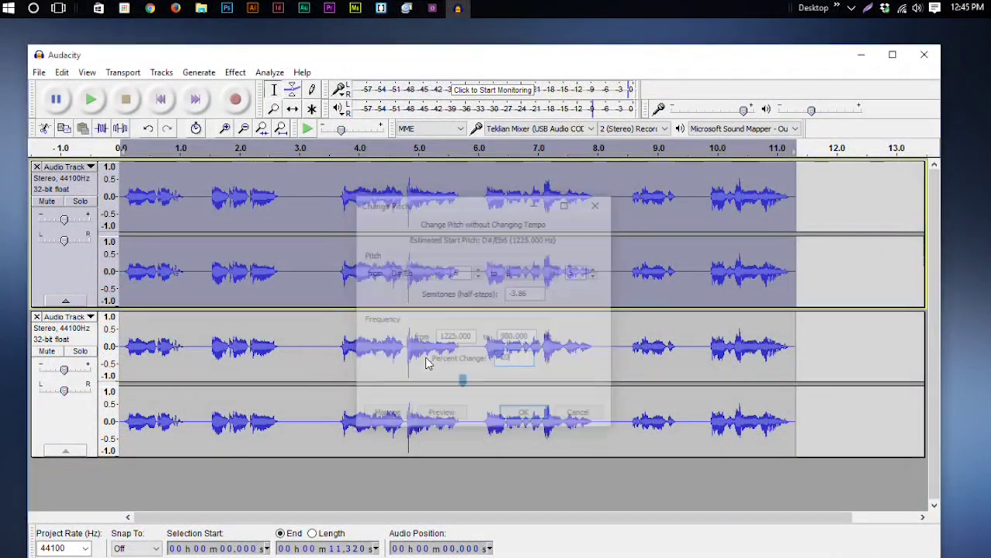
# Step: Play the opening seconds with the pitch-shifted upper track, and stop playback
pyautogui.click(93, 100)
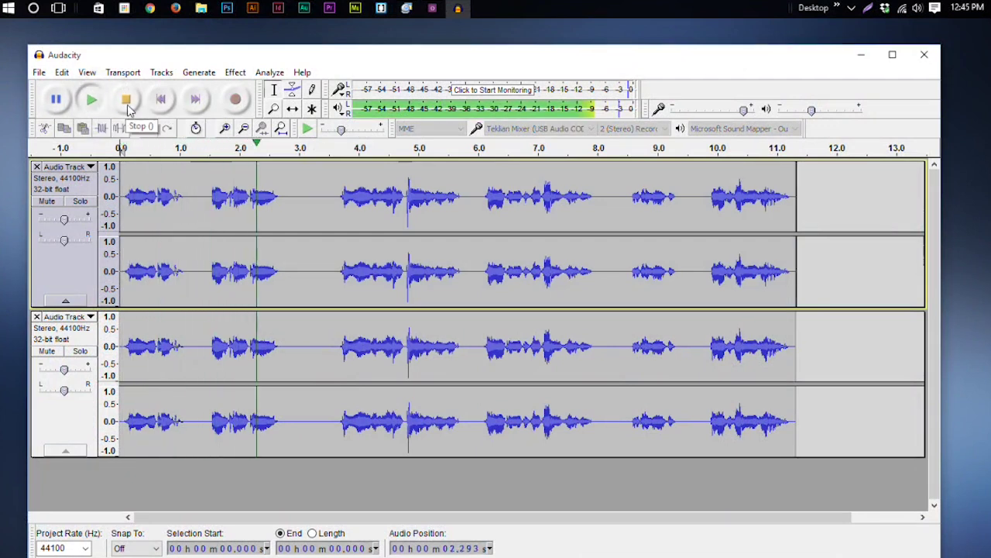
pyautogui.click(127, 100)
pyautogui.click(130, 227)
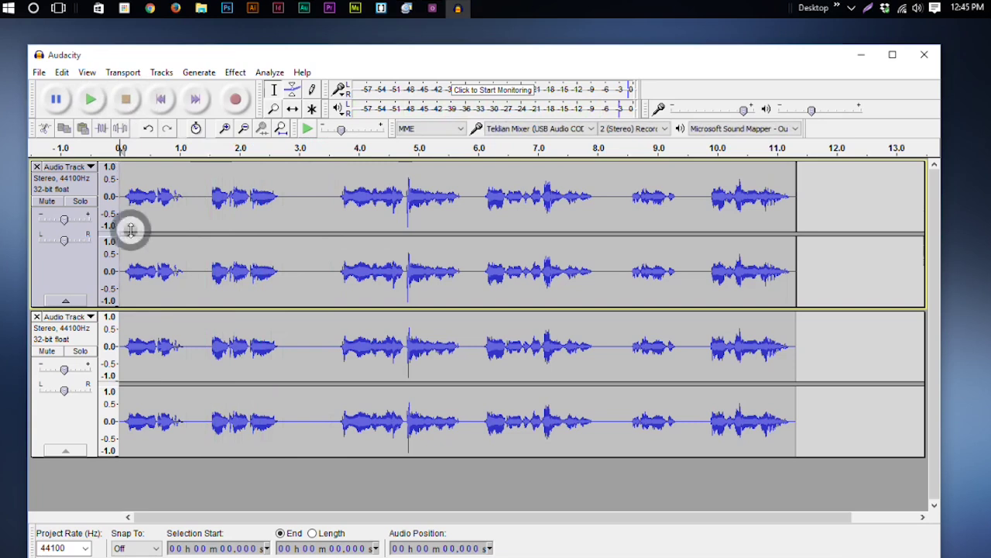
pyautogui.click(141, 209)
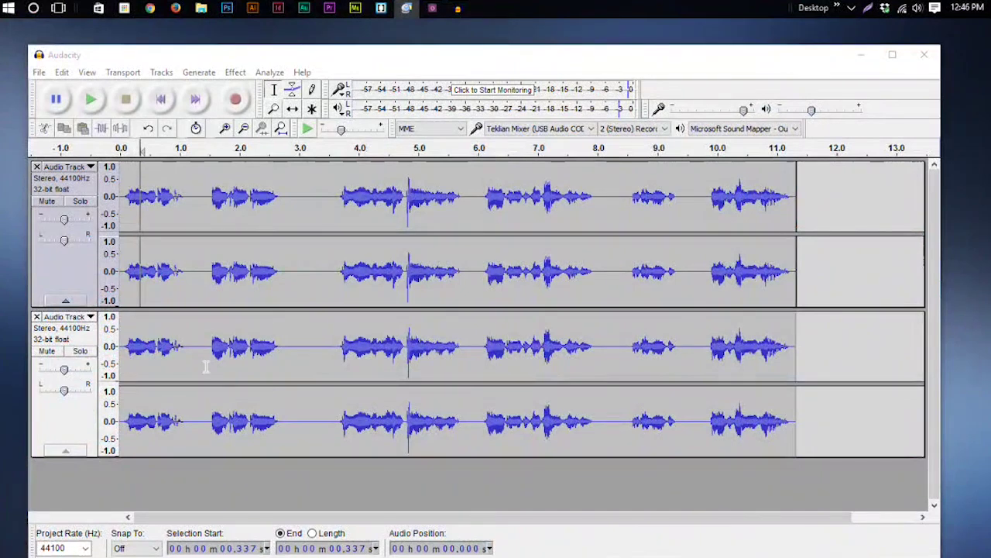
# Step: Select the whole lower duplicate track and apply Change Pitch with a percent change of -50
pyautogui.doubleClick(202, 362)
pyautogui.click(236, 73)
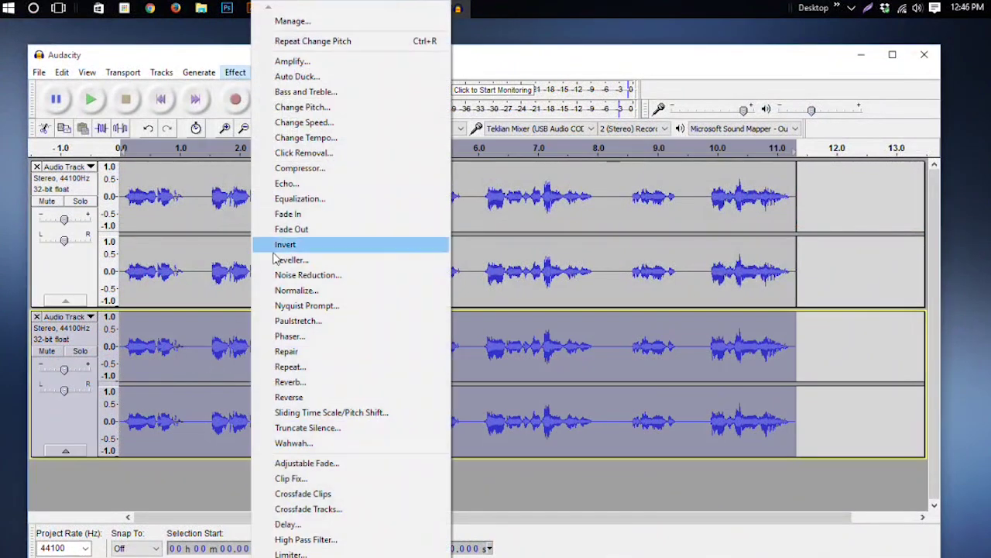
pyautogui.click(321, 112)
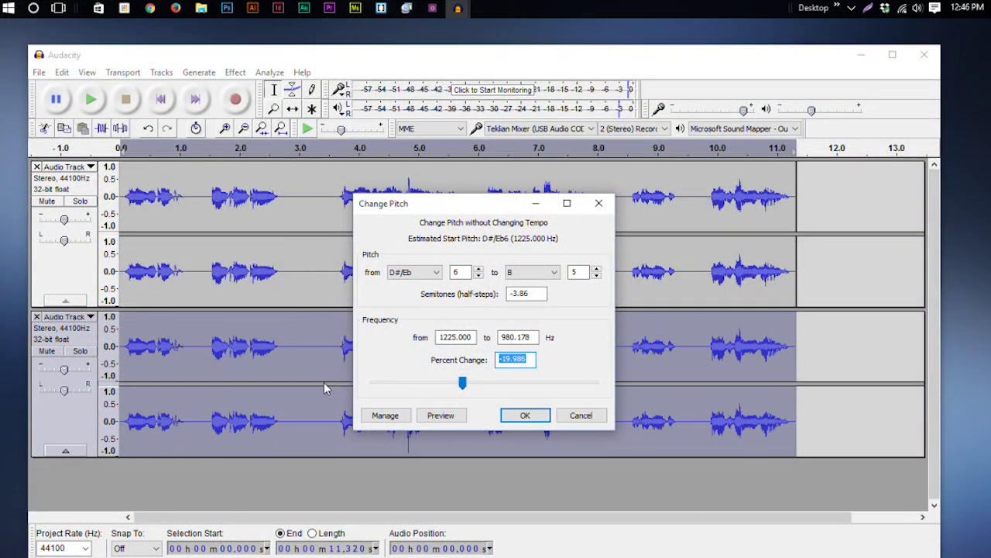
pyautogui.write('-50')
pyautogui.press('Return')
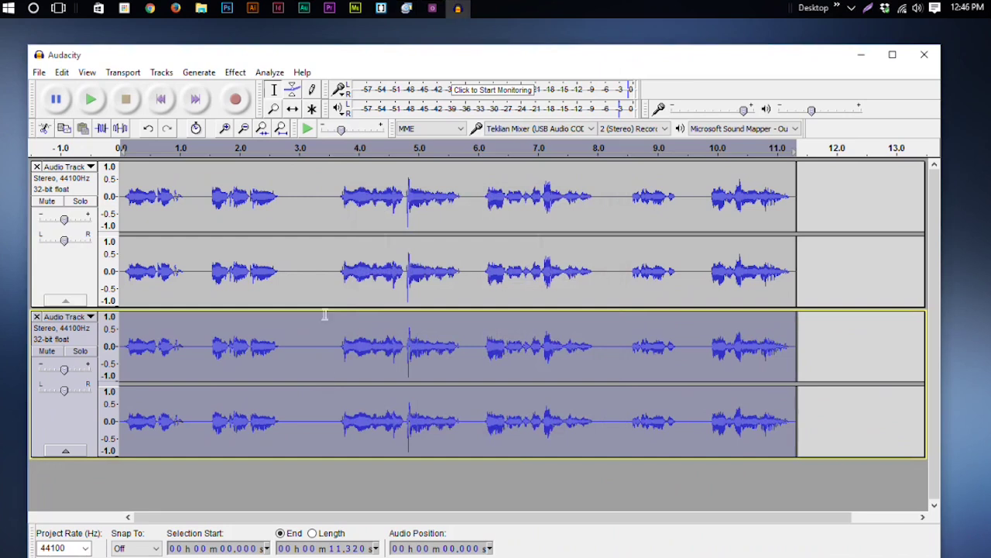
# Step: Play both pitch-shifted tracks together from the start to check the blend, and stop playback
pyautogui.click(166, 102)
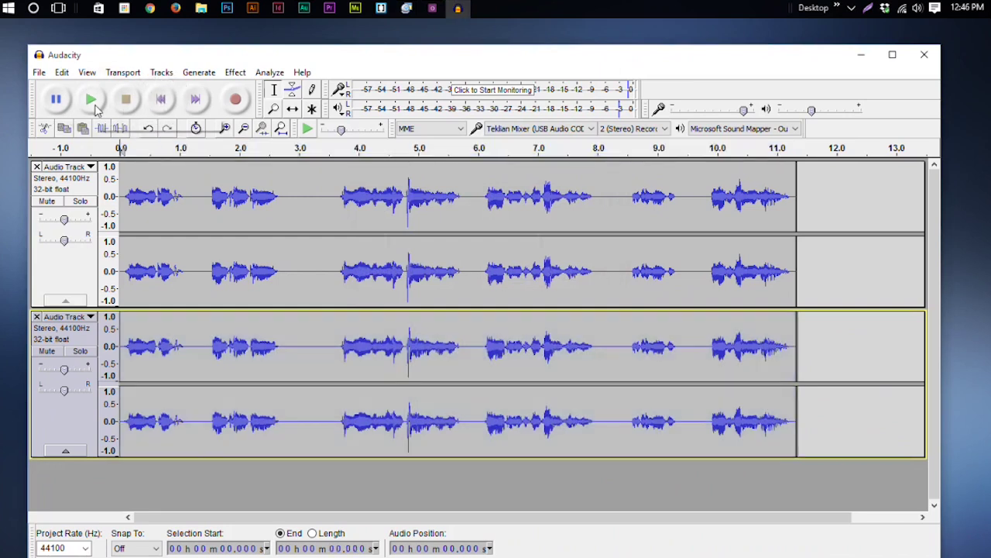
pyautogui.click(92, 101)
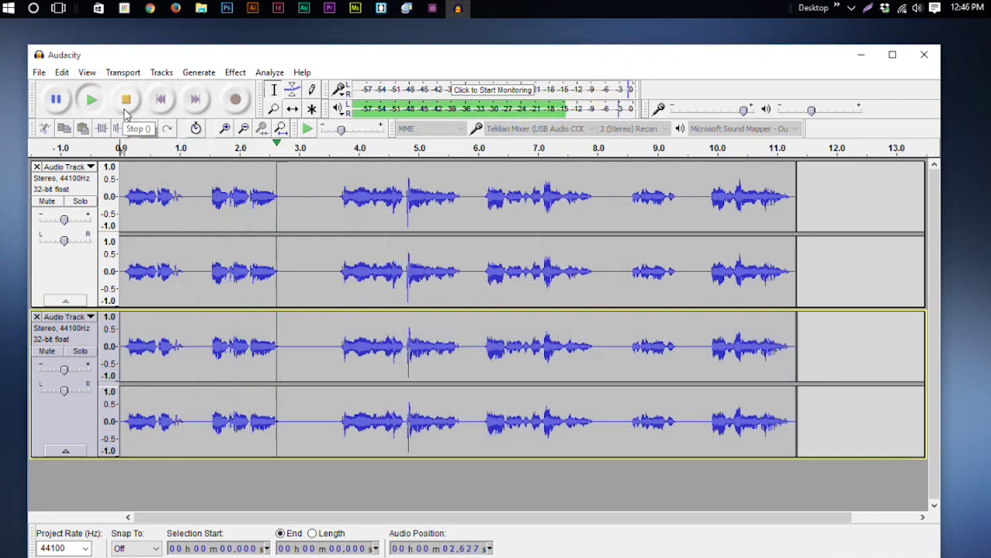
pyautogui.click(125, 102)
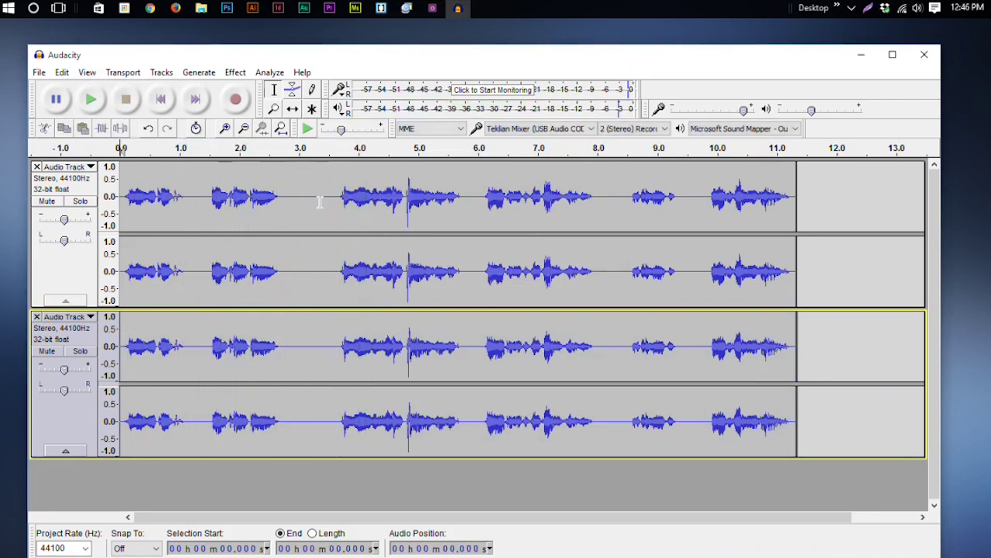
# Step: Delete about 0.3 s of the silent gap starting at about 3.15 s from both tracks
pyautogui.moveTo(307, 201); pyautogui.dragTo(326, 378)
pyautogui.press('Delete')
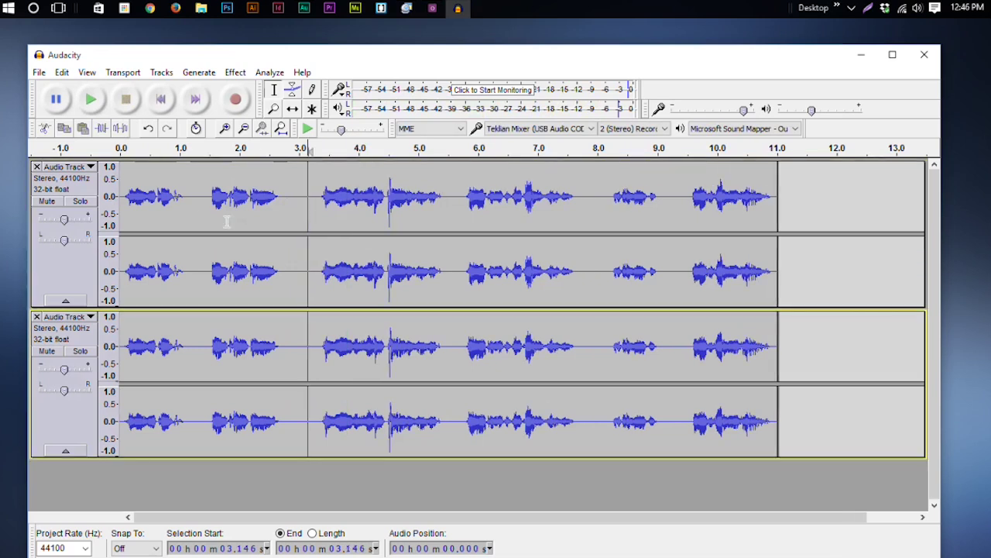
pyautogui.click(158, 107)
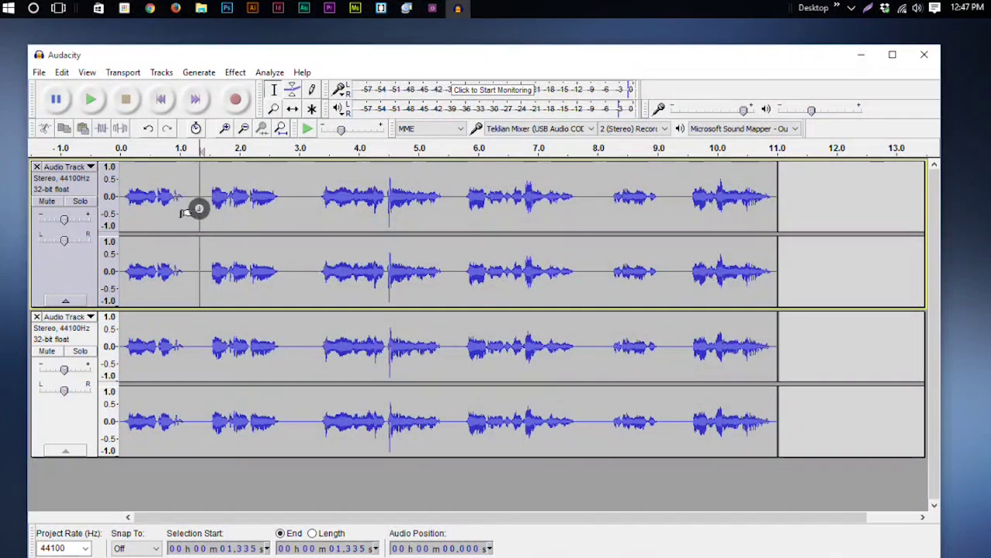
# Step: Apply Phaser to the upper track with 2 stages, dry/wet 128, LFO frequency 0.4 Hz, depth 100 and feedback 0%, and play the result
pyautogui.doubleClick(199, 206)
pyautogui.click(233, 71)
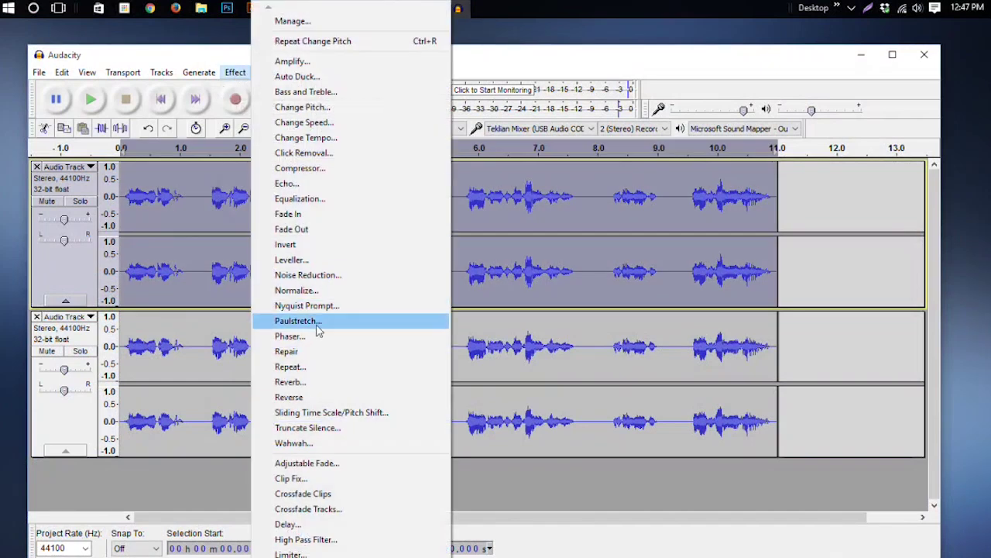
pyautogui.click(306, 345)
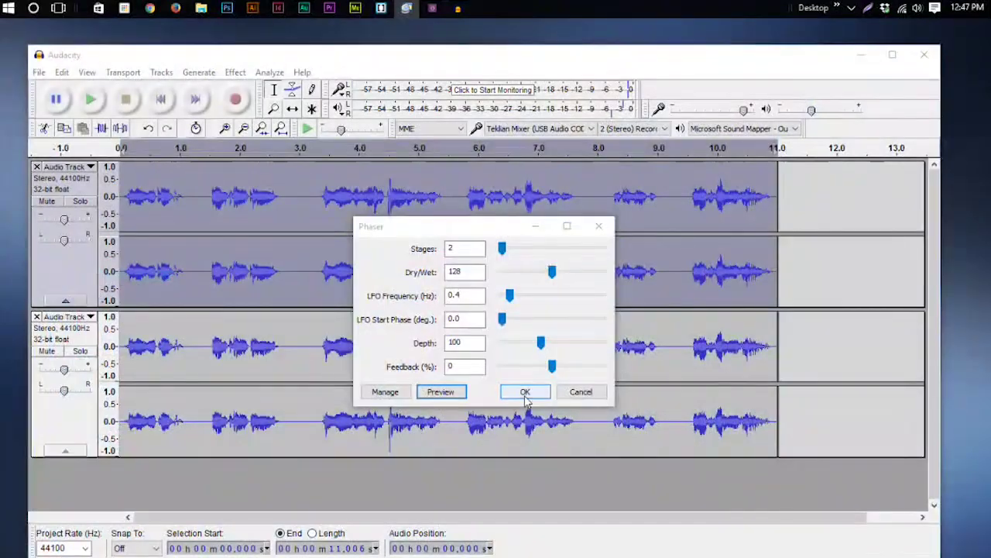
pyautogui.click(527, 393)
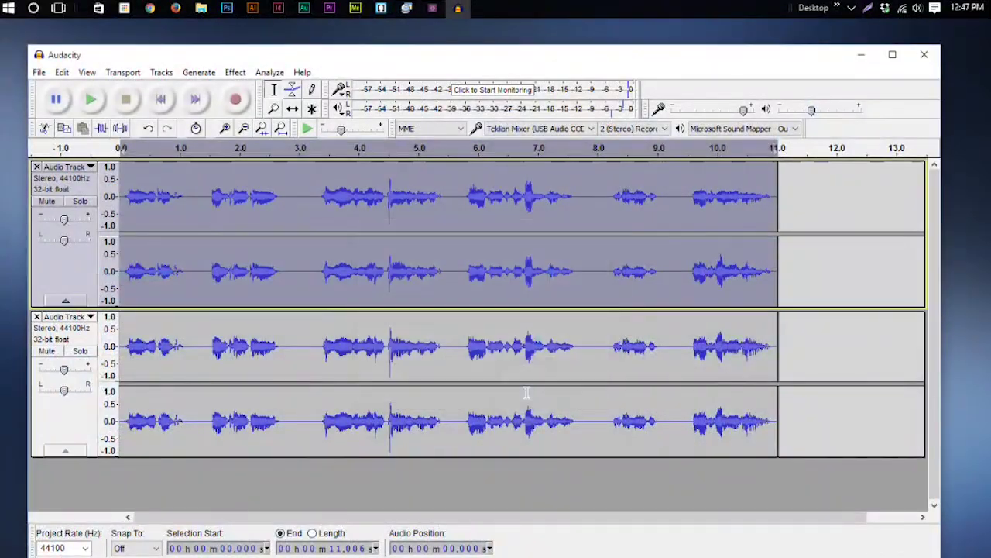
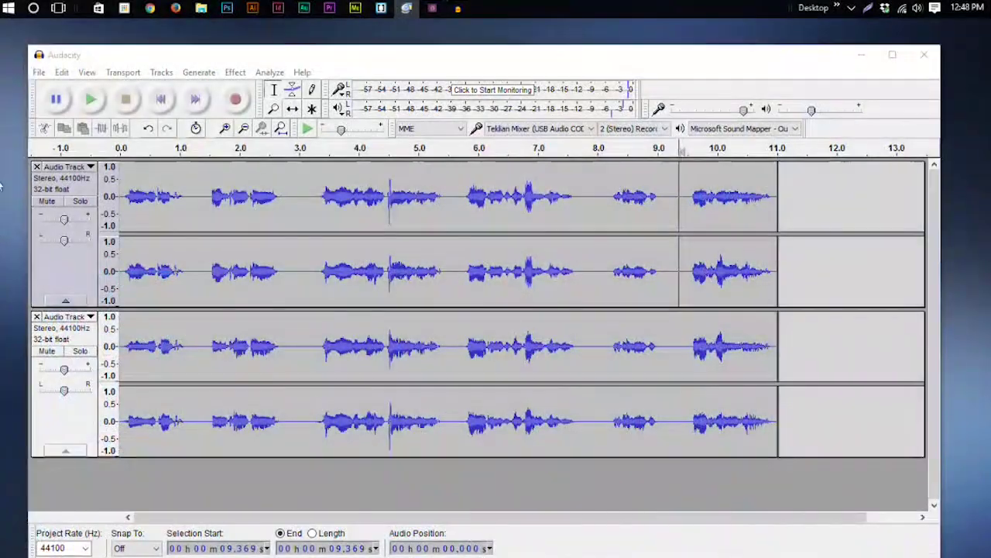
pyautogui.click(91, 101)
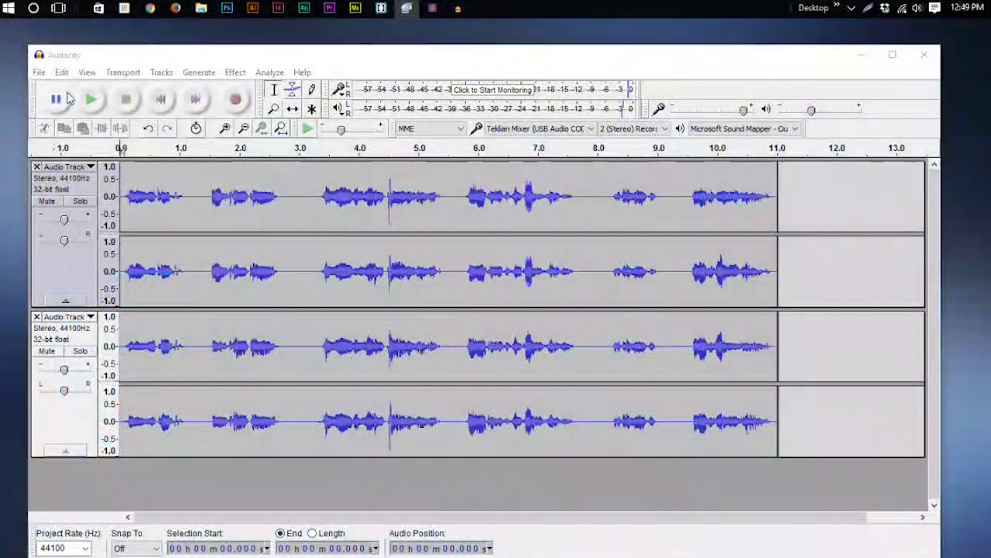
# Step: Export the audio as an MP3, replacing the existing JigsawTutorial.mp3 and accepting the mixdown to two stereo channels
pyautogui.click(62, 73)
pyautogui.moveTo(39, 72)
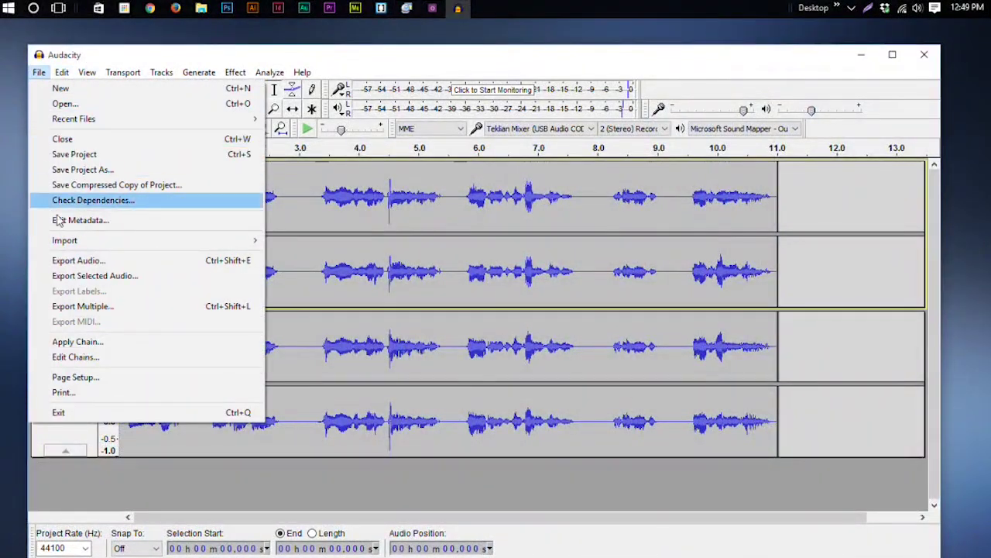
pyautogui.click(74, 261)
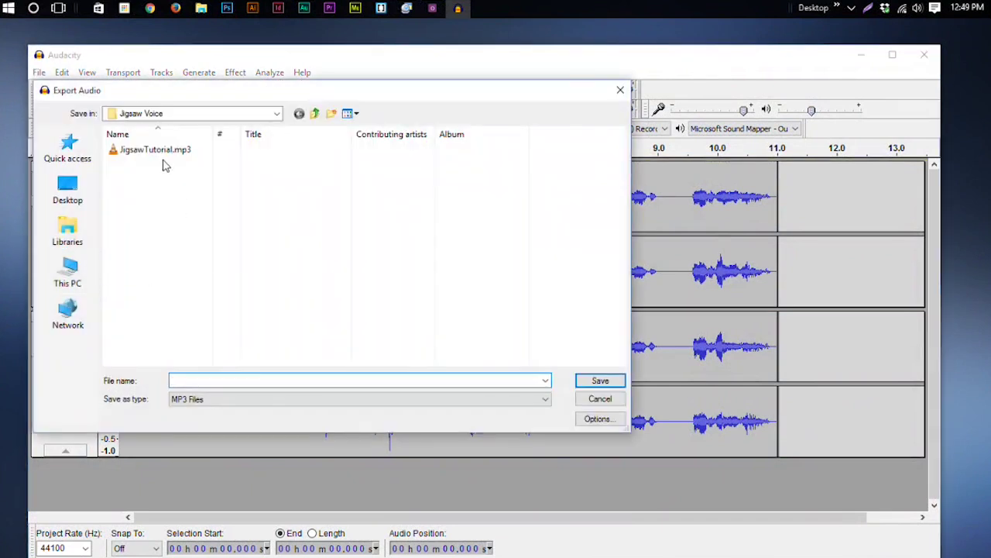
pyautogui.doubleClick(159, 154)
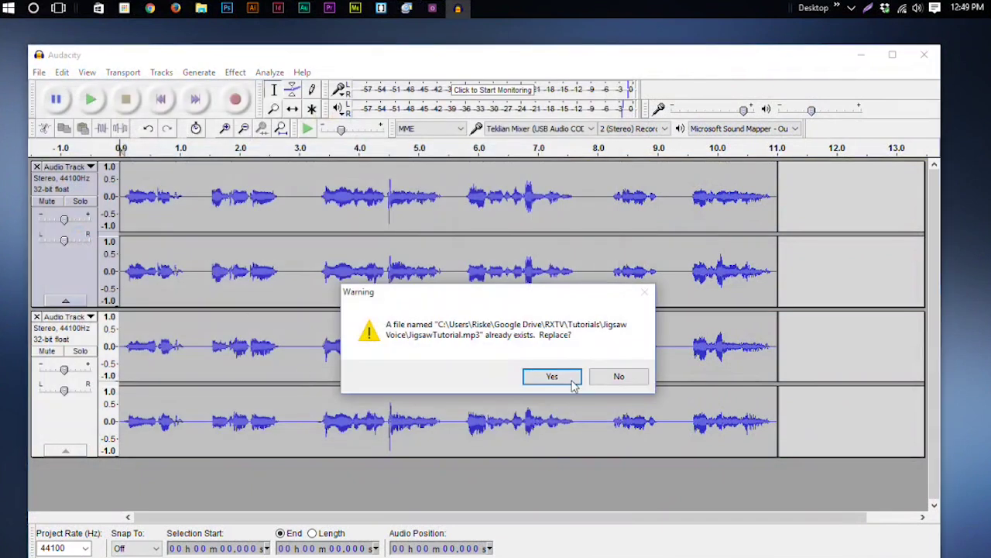
pyautogui.click(566, 377)
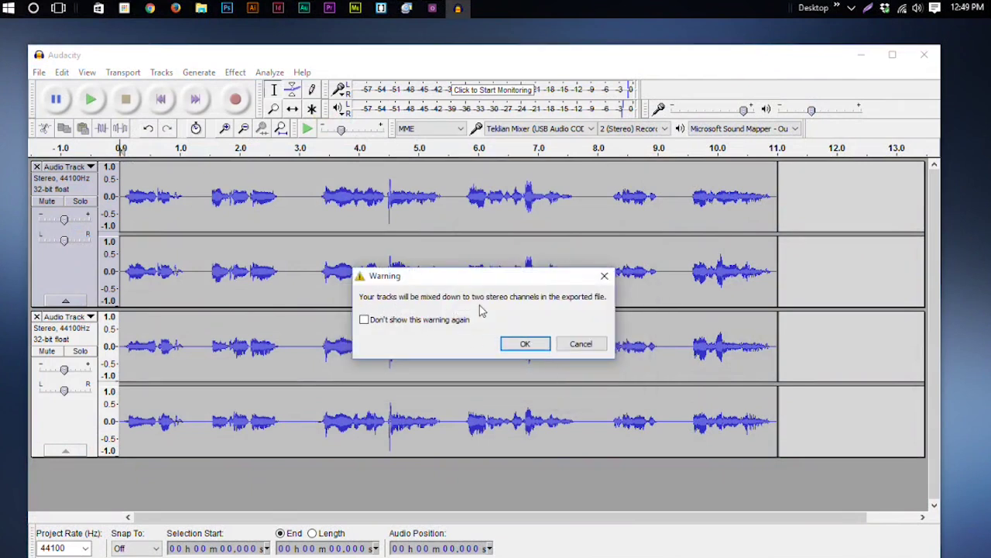
pyautogui.moveTo(537, 280); pyautogui.dragTo(637, 285)
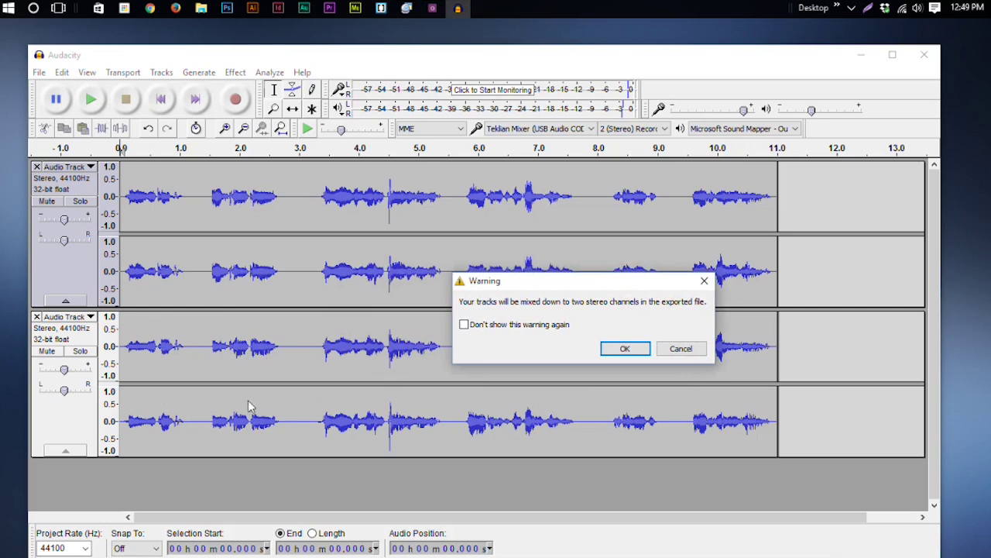
pyautogui.click(628, 350)
pyautogui.click(571, 432)
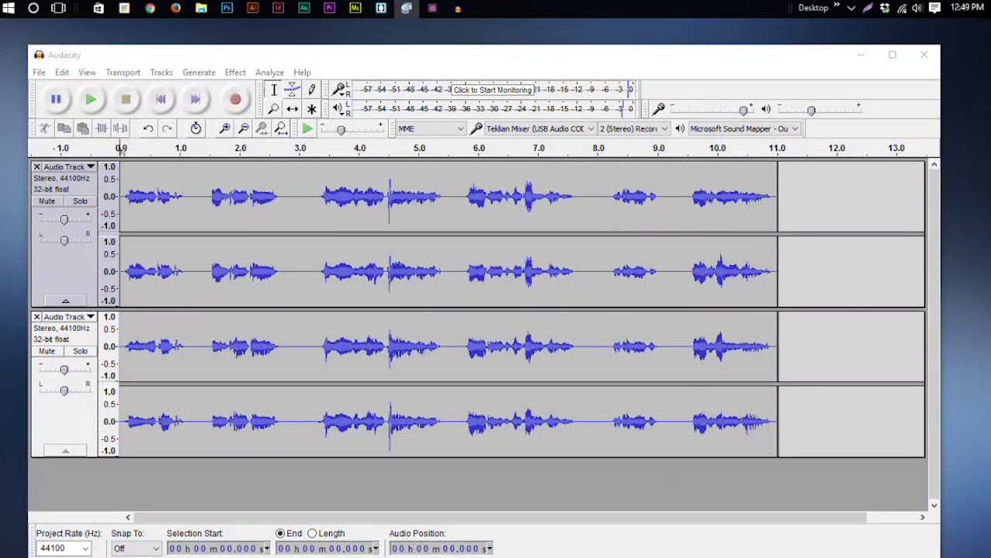
# Step: Play the finished voice mix from the start
pyautogui.click(91, 99)
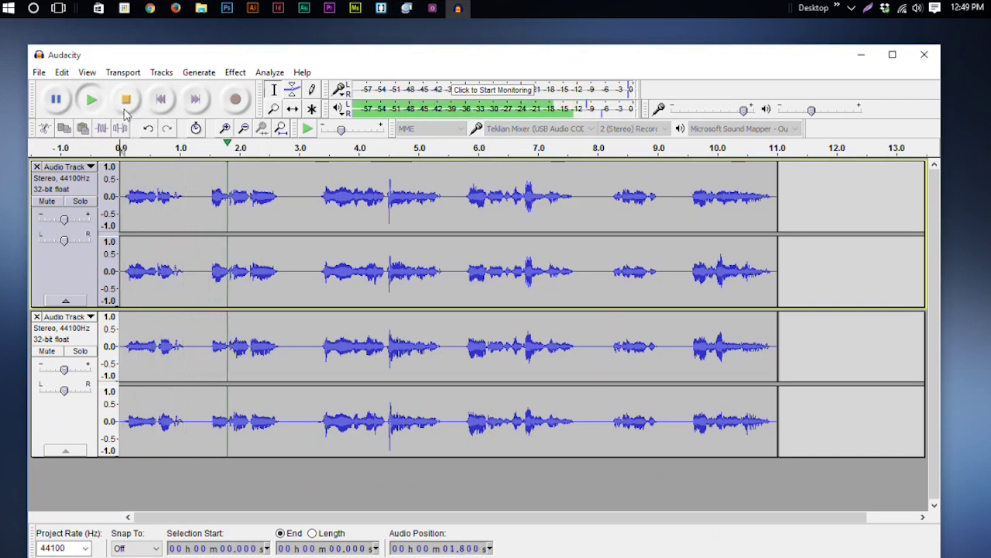